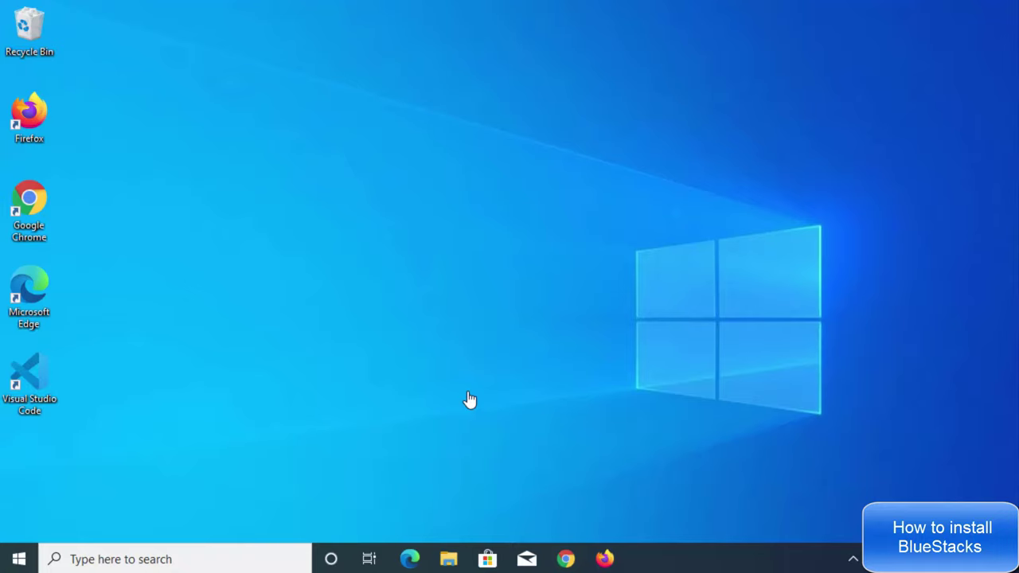
Bring up Chrome showing the Google results for 'bluestacks' with the official site first.
left_click(565, 559)
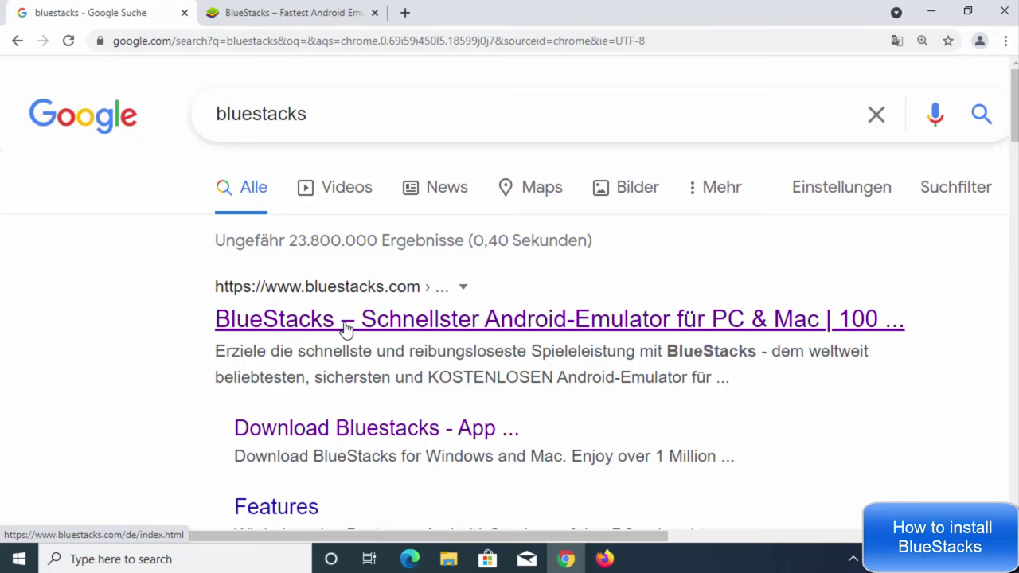
Download the BlueStacks 5 installer .exe from the bluestacks.com tab.
left_click(297, 23)
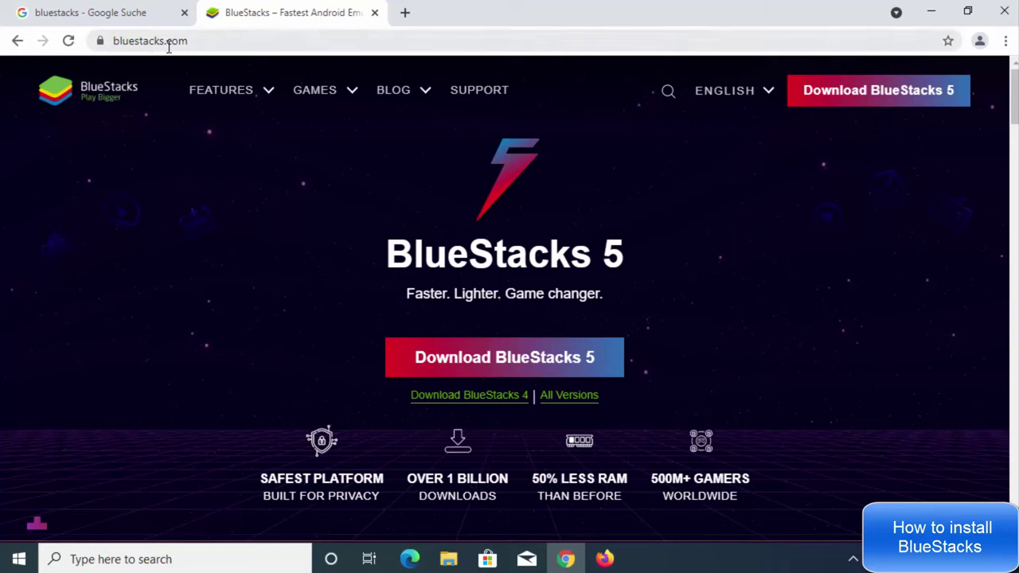
mouse_move(748, 93)
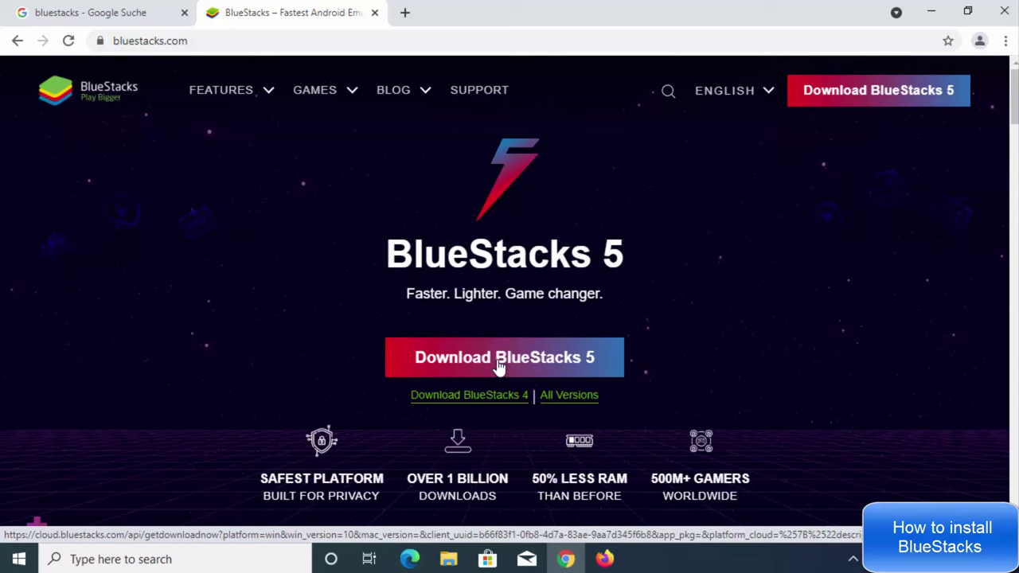
left_click(499, 362)
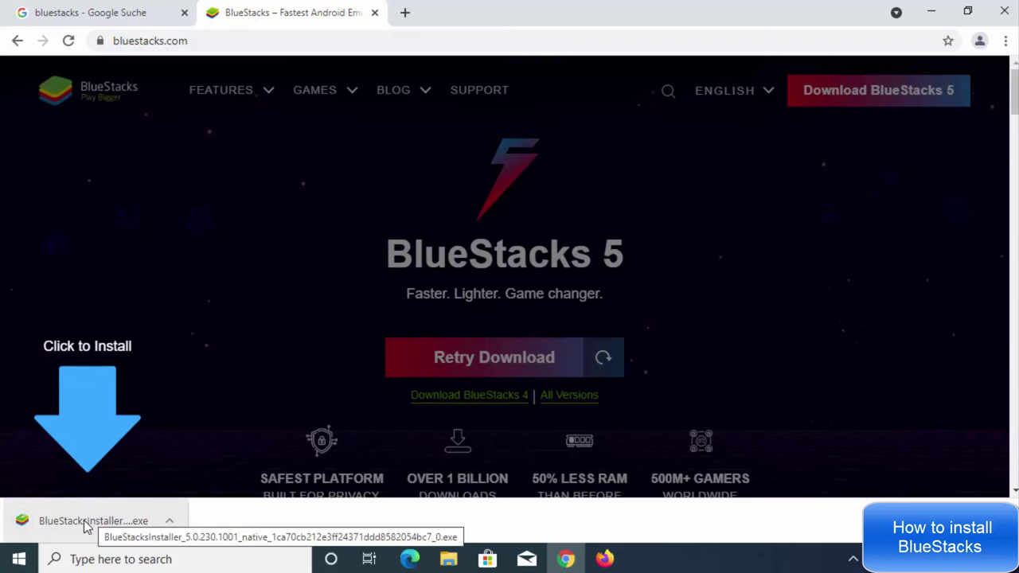
Run the downloaded BlueStacksInstaller .exe and approve it in User Account Control.
left_click(85, 523)
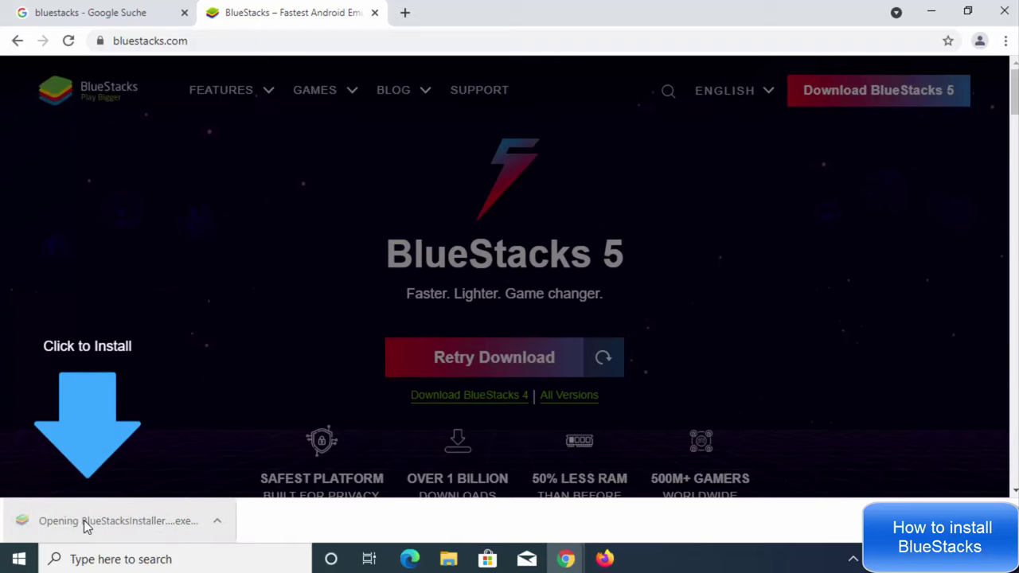
left_click(931, 17)
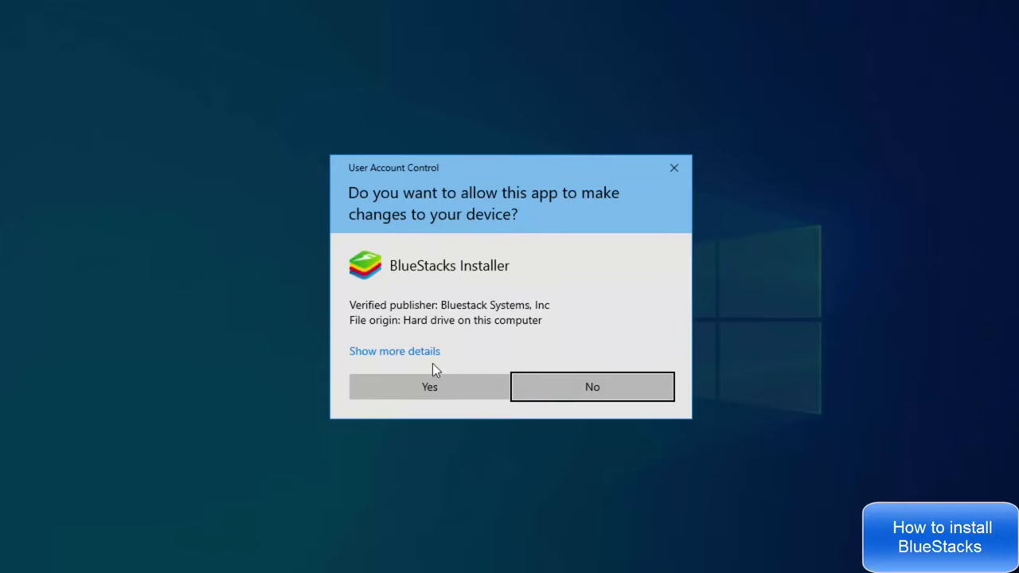
left_click(432, 385)
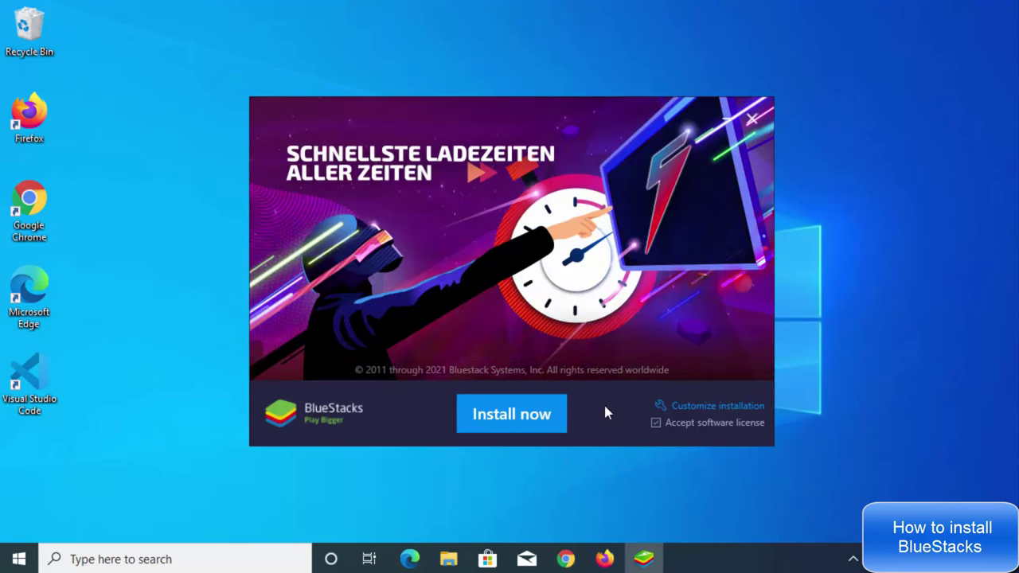
left_click(521, 426)
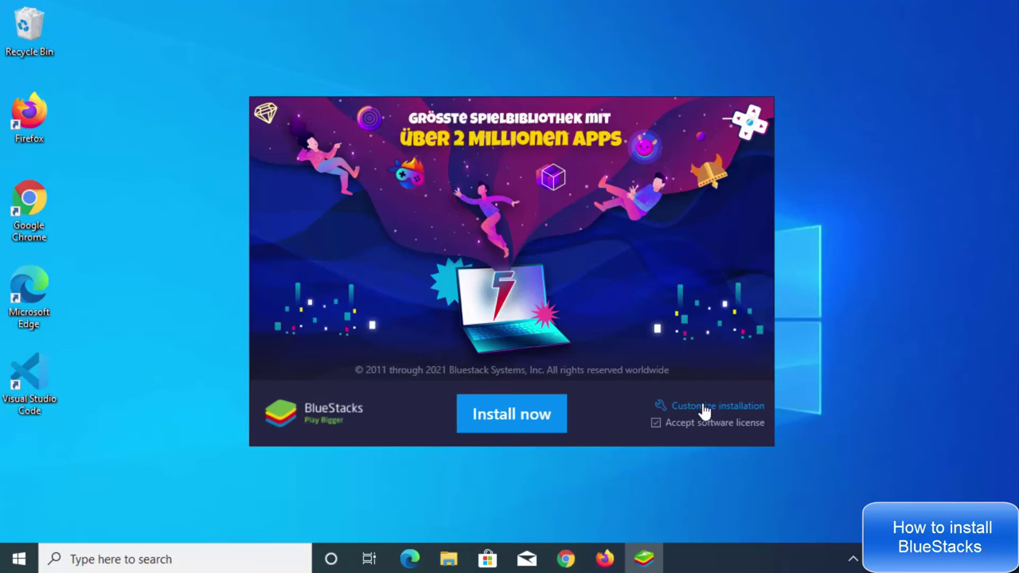
left_click(704, 407)
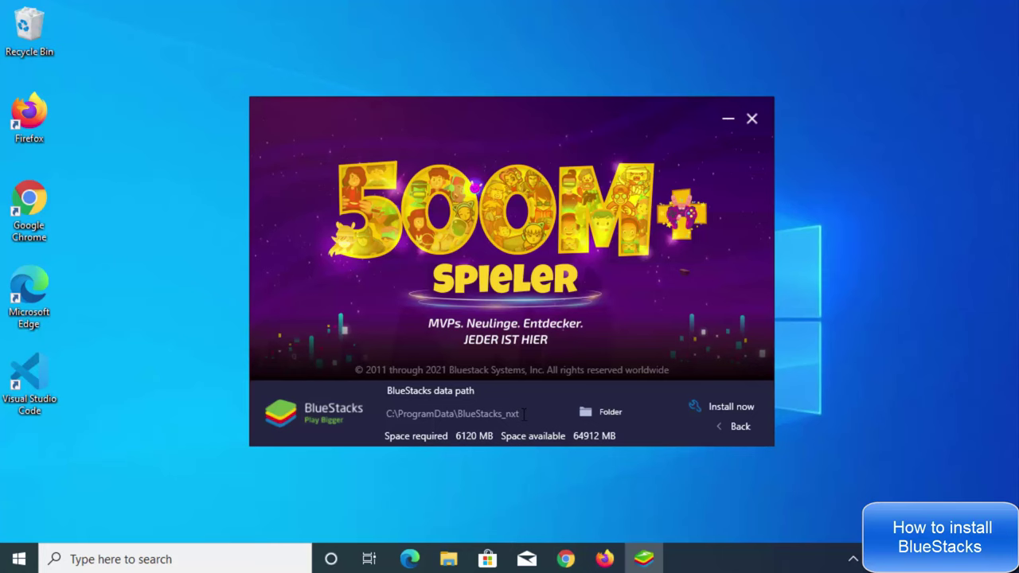
left_click(605, 414)
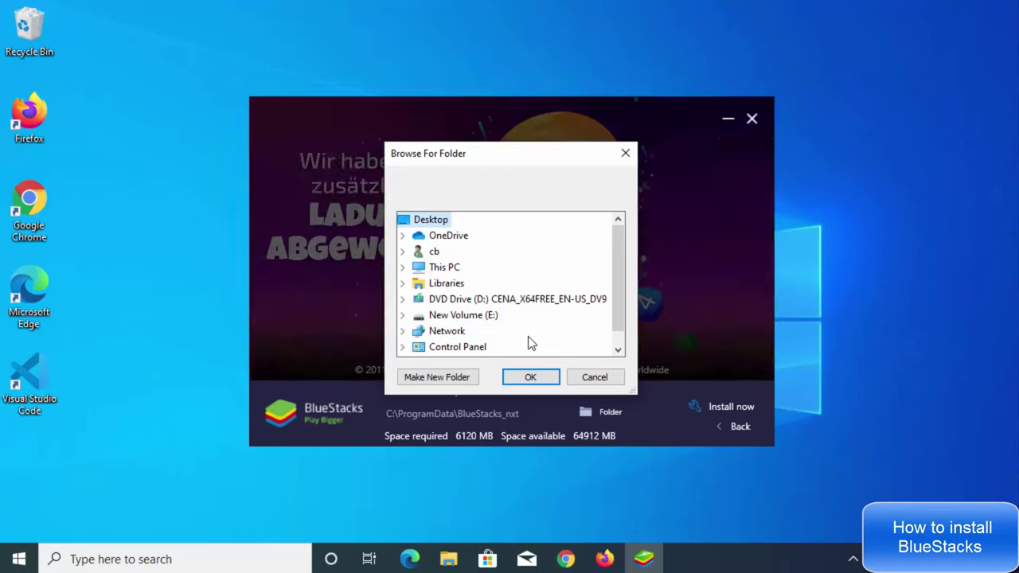
left_click(596, 379)
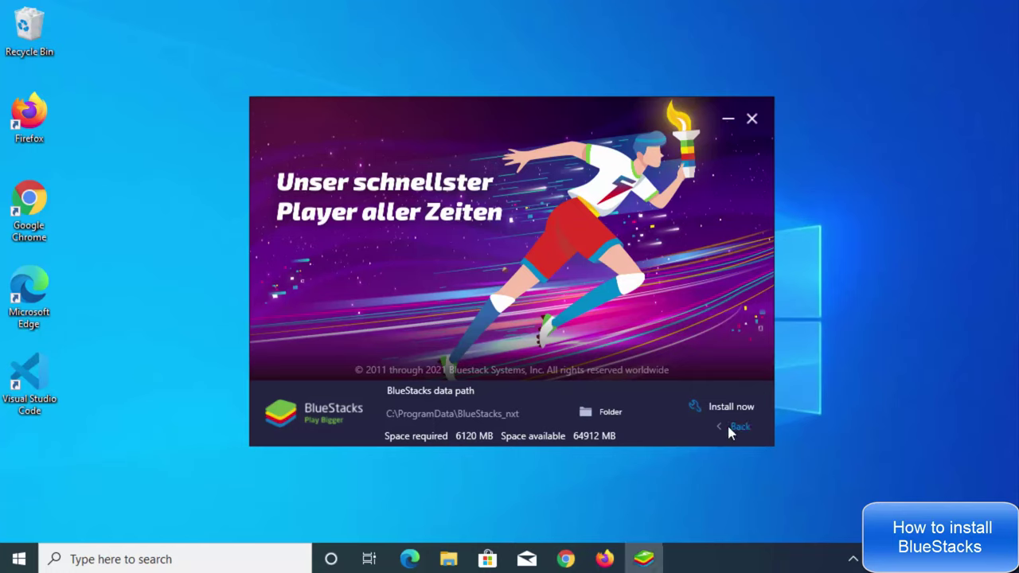
left_click(731, 428)
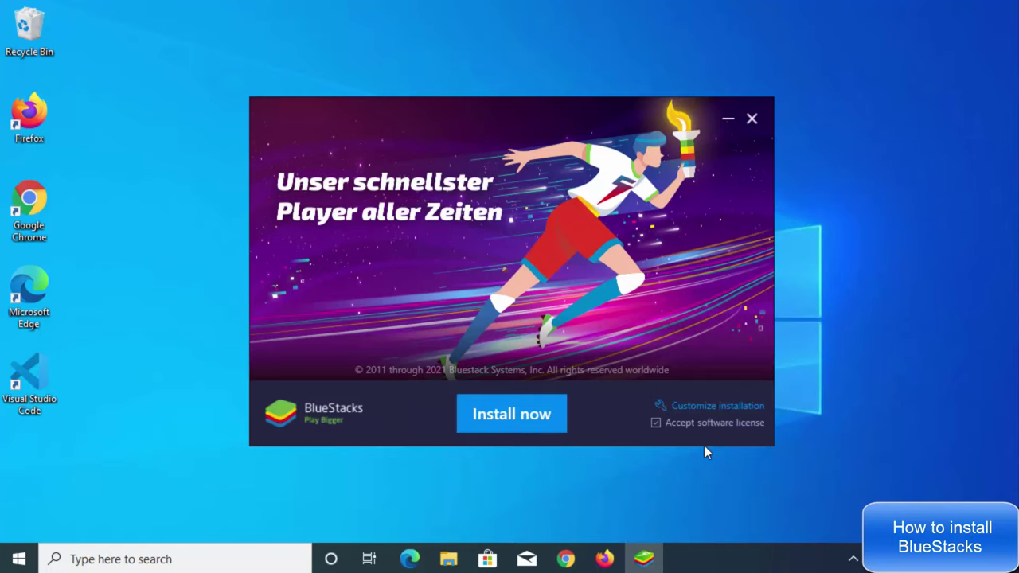
Install BlueStacks 5.0.230.1001 and wait for its 'Starting BlueStacks' screen.
left_click(514, 420)
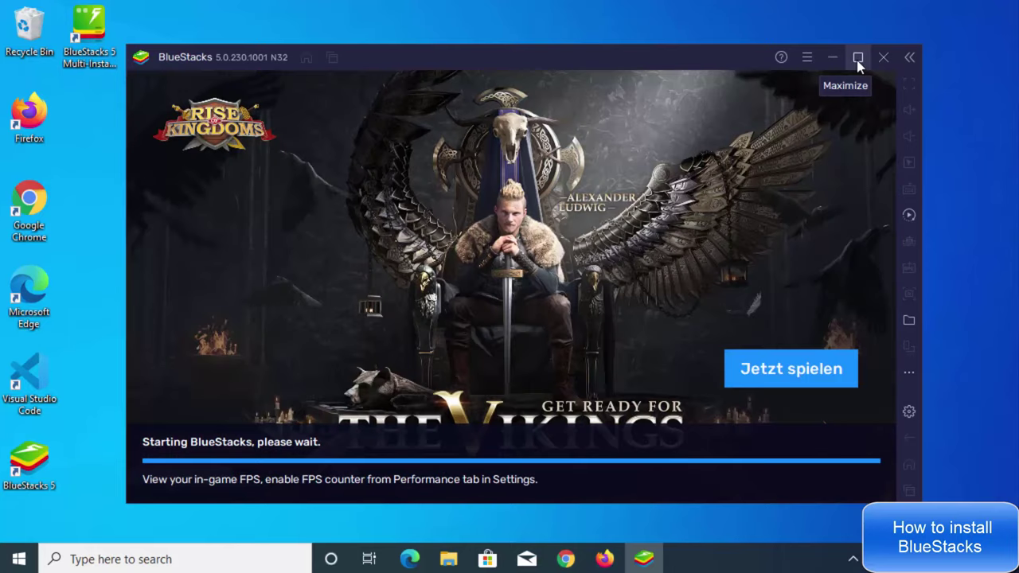
Maximize the BlueStacks player and open Settings from the hamburger menu.
left_click(857, 58)
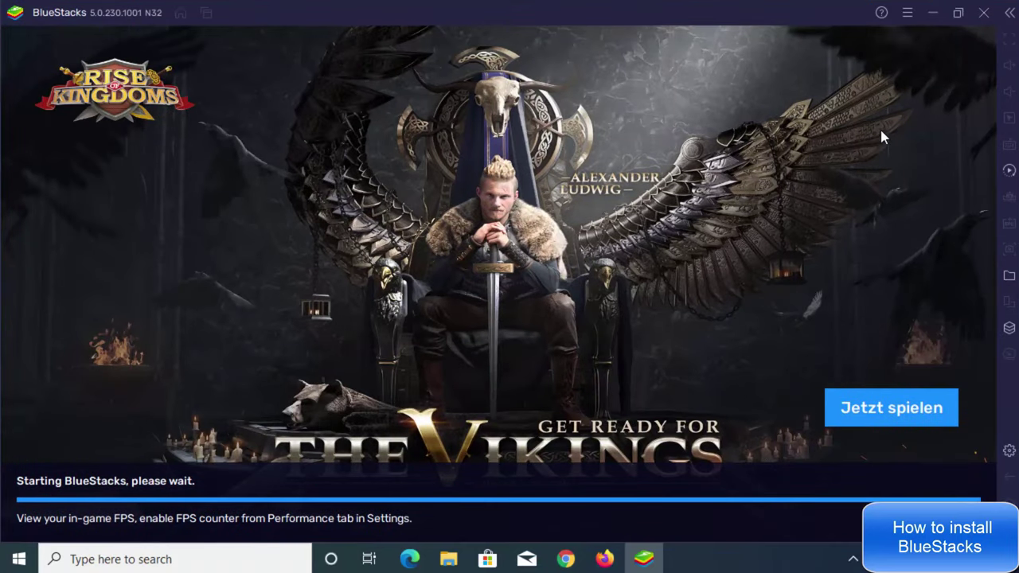
left_click(905, 13)
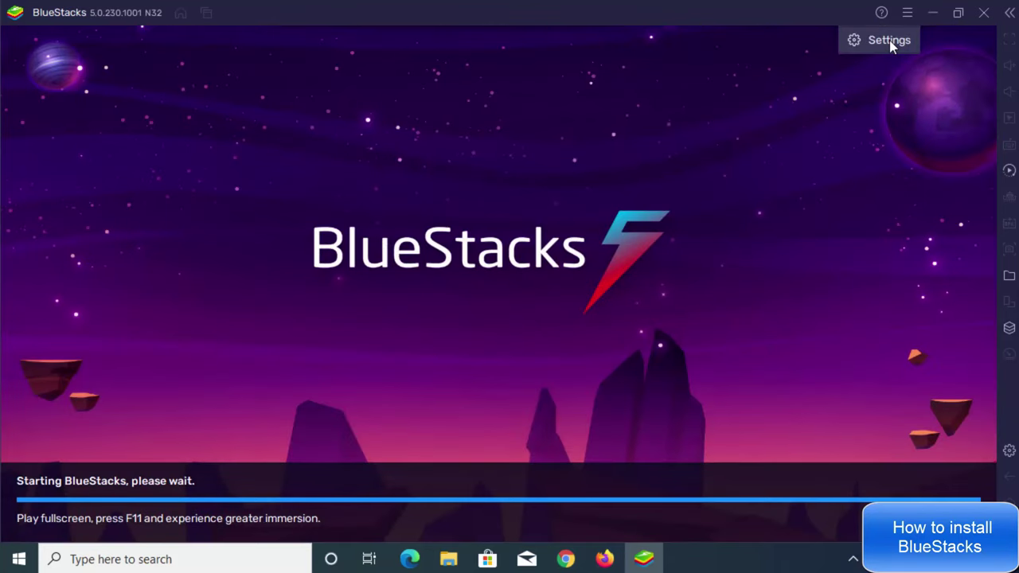
left_click(889, 40)
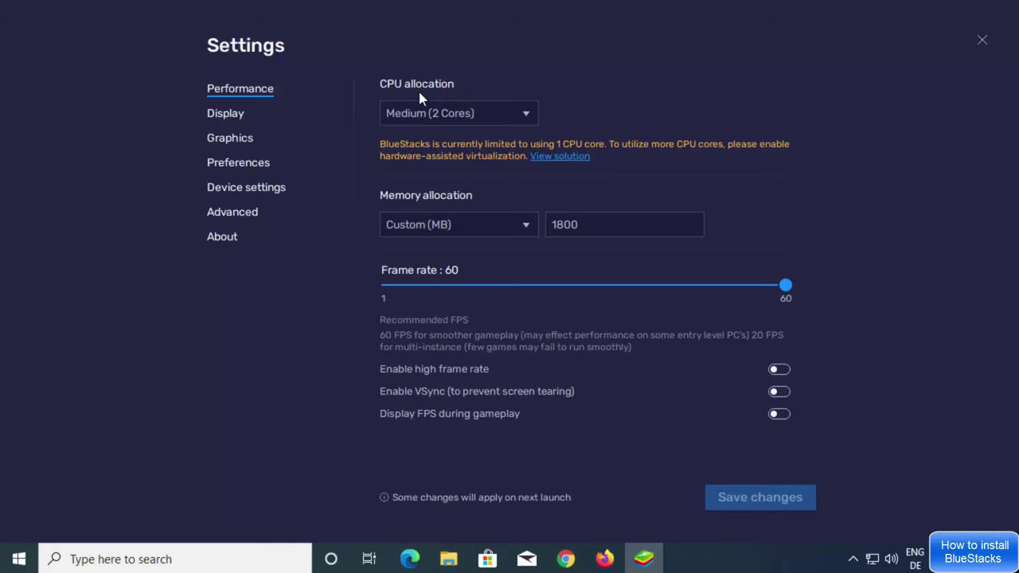
Look at the CPU allocation choices and leave it at Medium (2 Cores).
left_click(430, 115)
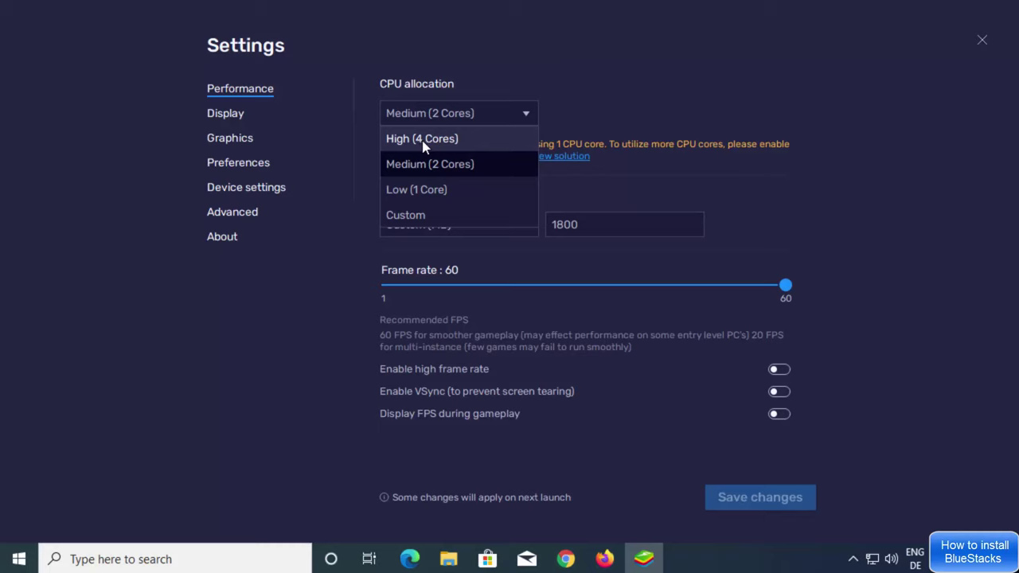
left_click(477, 85)
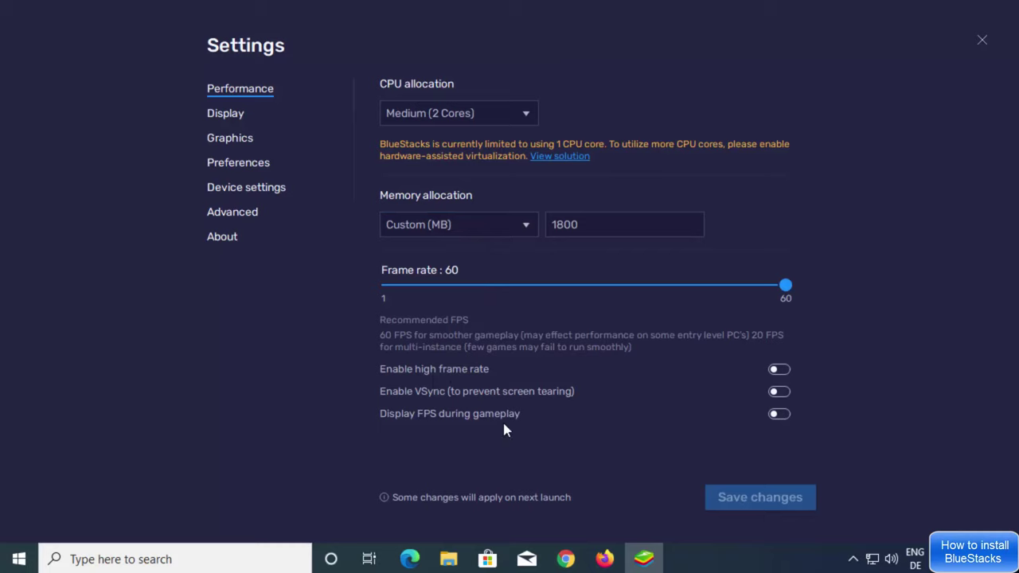
Look through the Display, Graphics and Preferences settings pages.
left_click(232, 117)
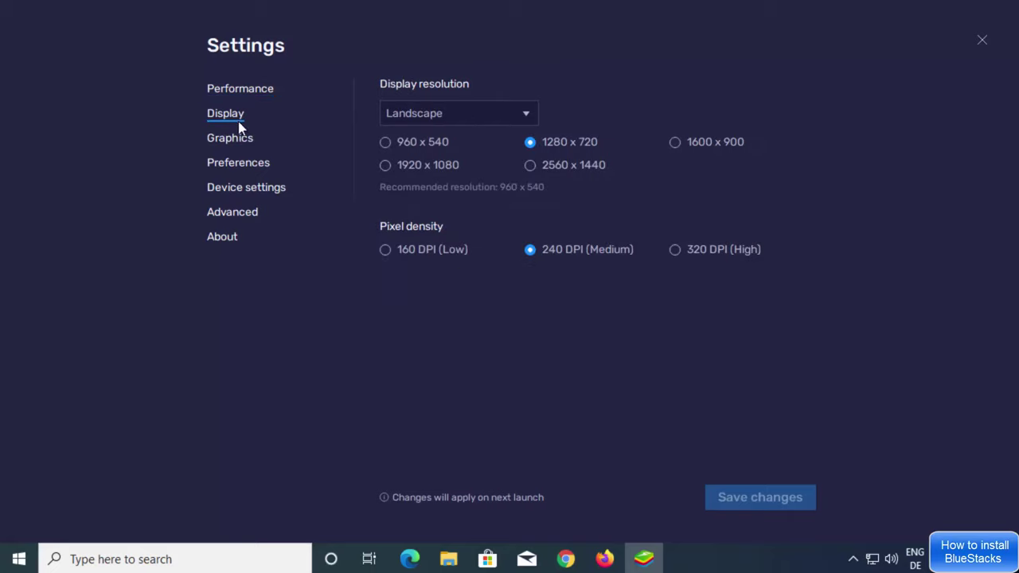
left_click(241, 142)
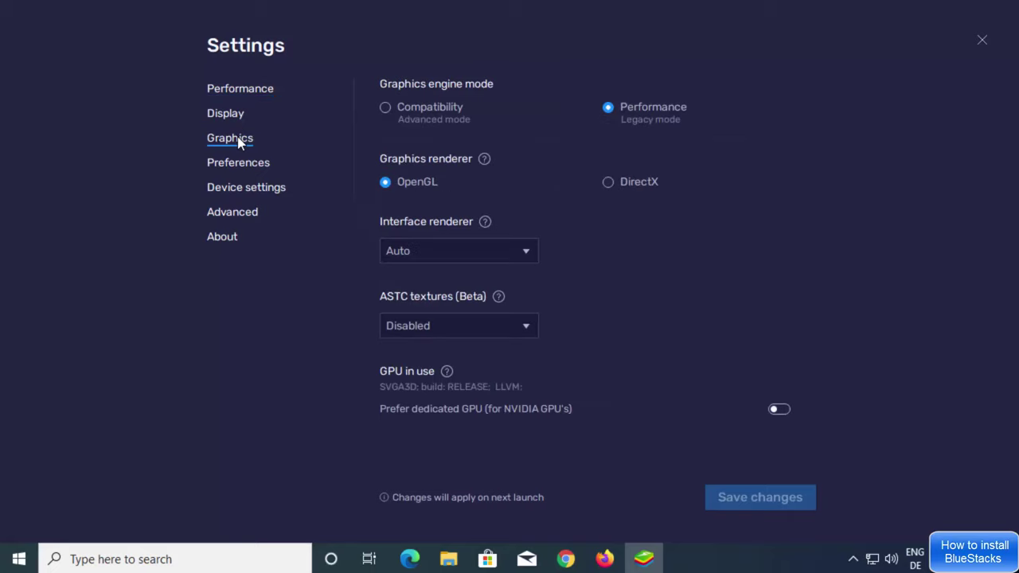
left_click(243, 171)
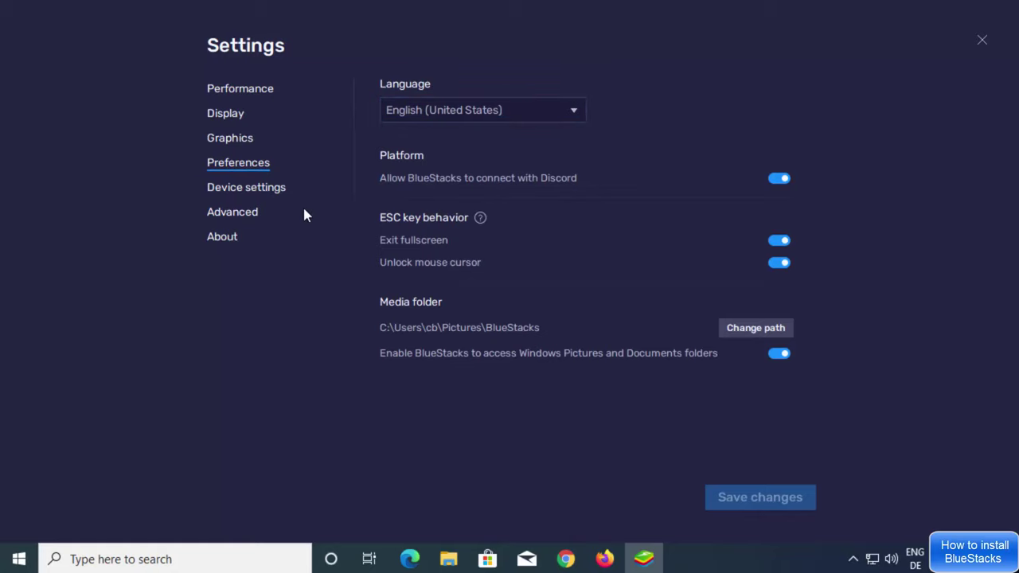
Check Device settings keeping the OnePlus 5 profile, then view the Advanced and About pages.
left_click(280, 191)
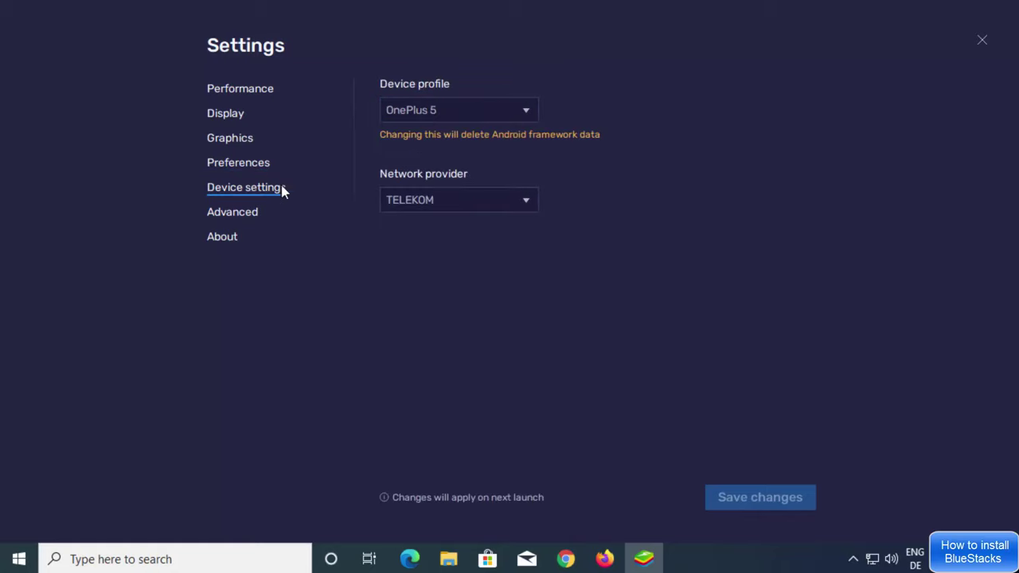
left_click(471, 109)
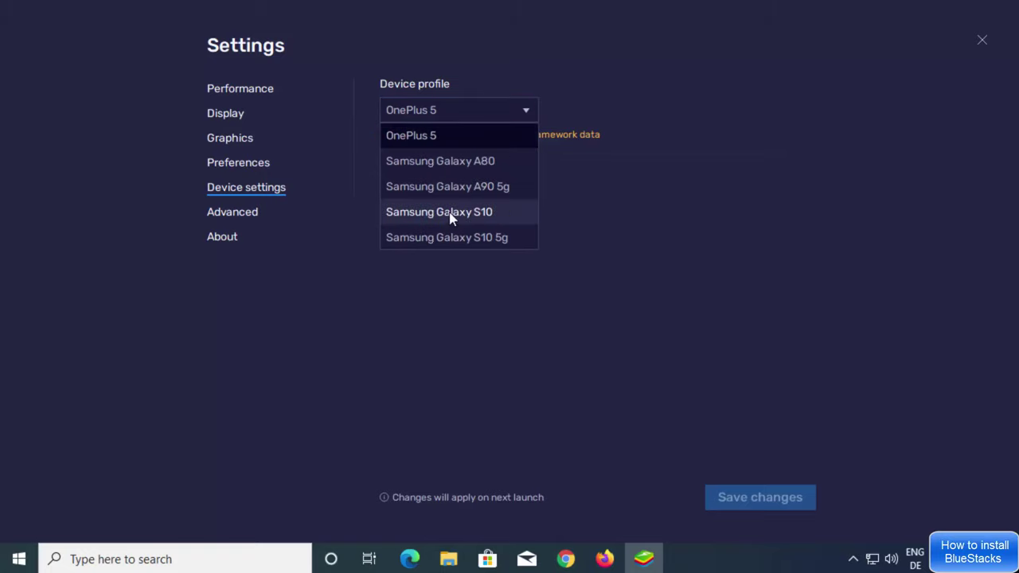
left_click(472, 109)
left_click(472, 109)
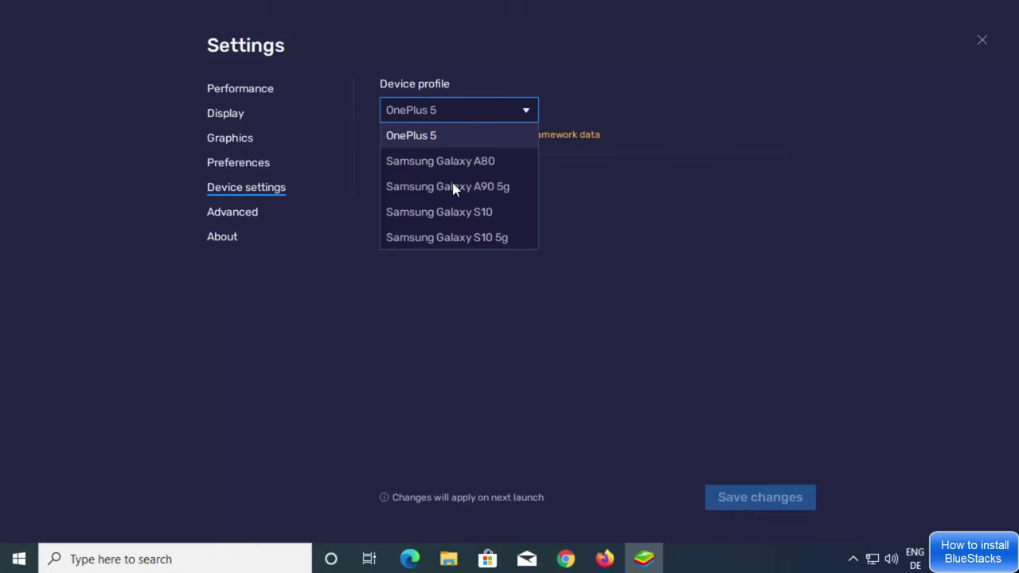
left_click(239, 219)
left_click(237, 214)
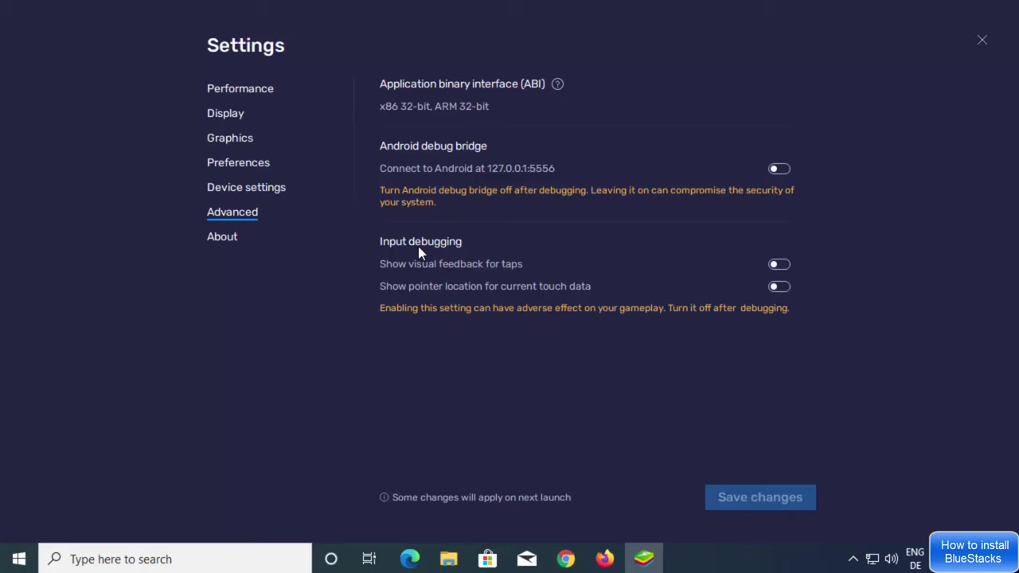
left_click(212, 237)
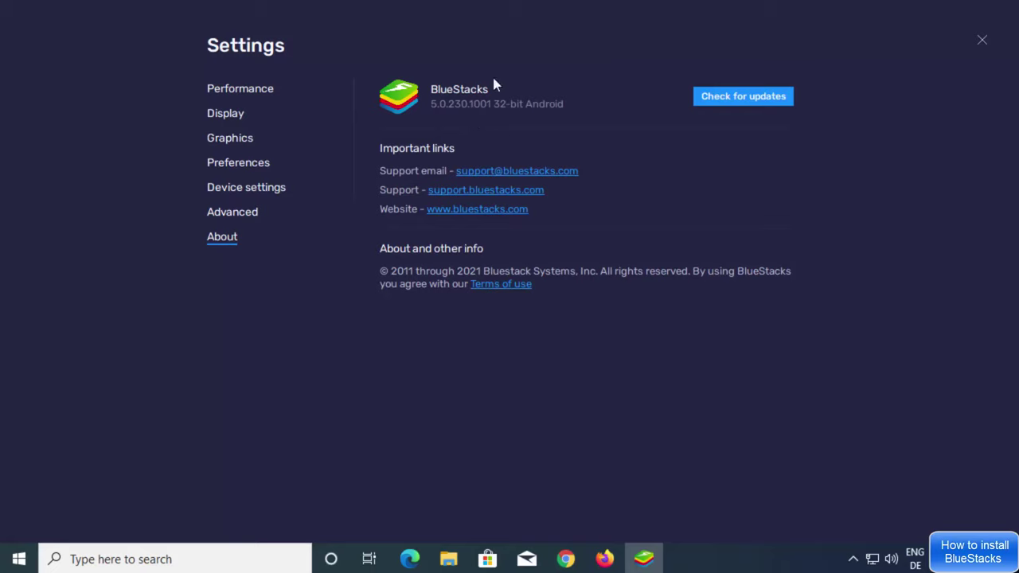
Close Settings, reopen it from the sidebar gear, and close it again.
left_click(982, 42)
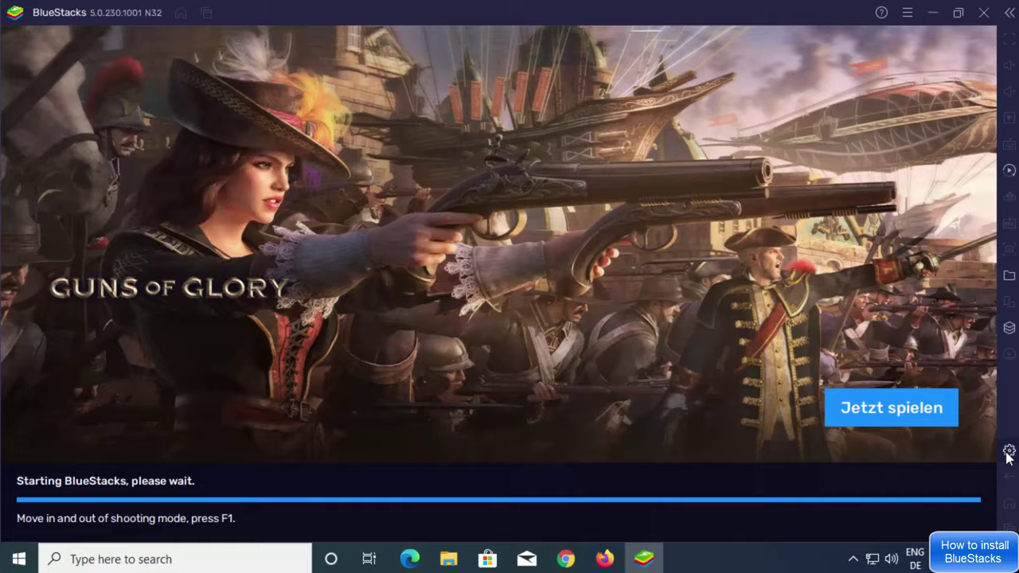
left_click(1007, 452)
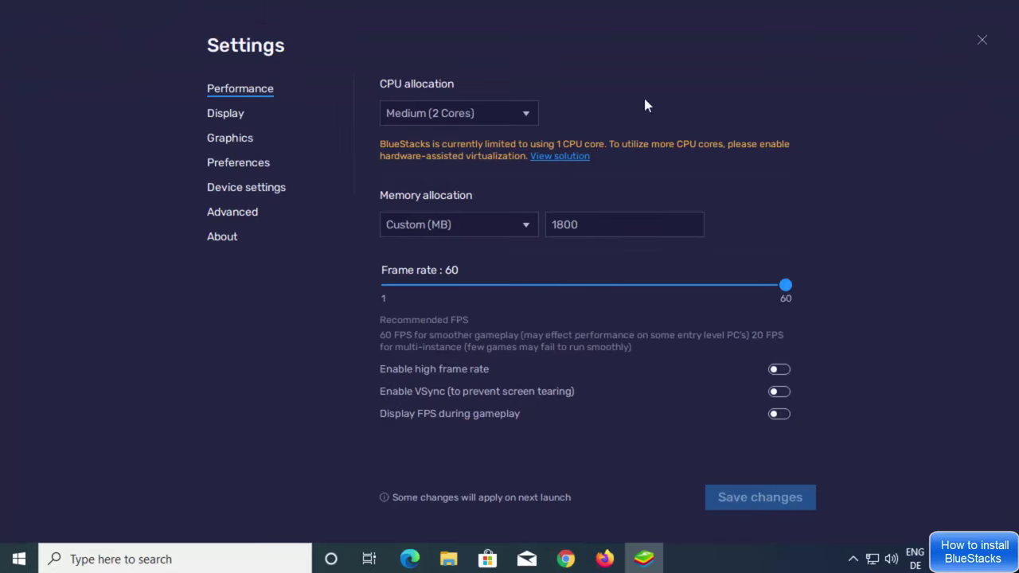
left_click(981, 40)
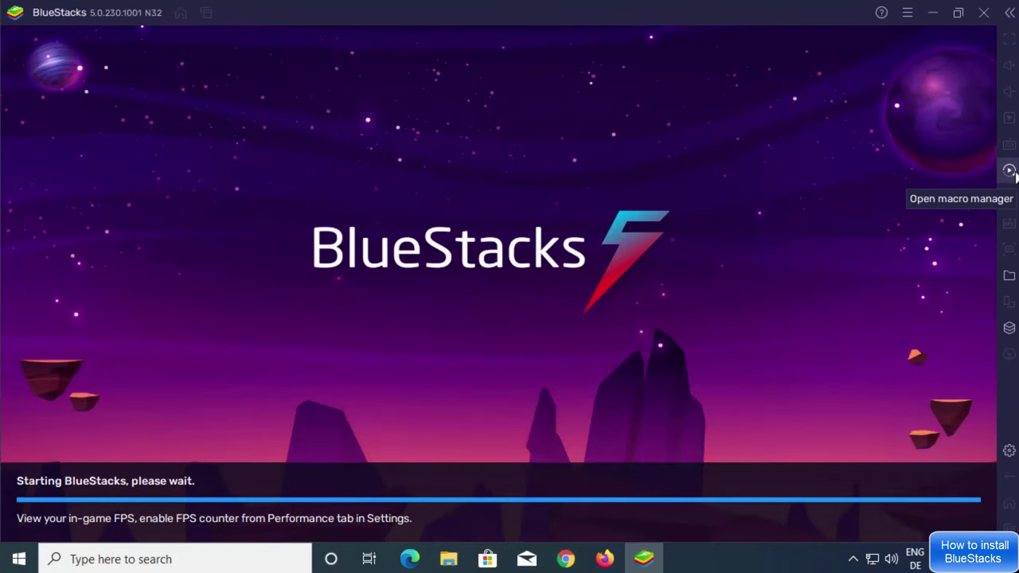
Open the macro manager from the right sidebar to see the empty macro list.
left_click(1009, 170)
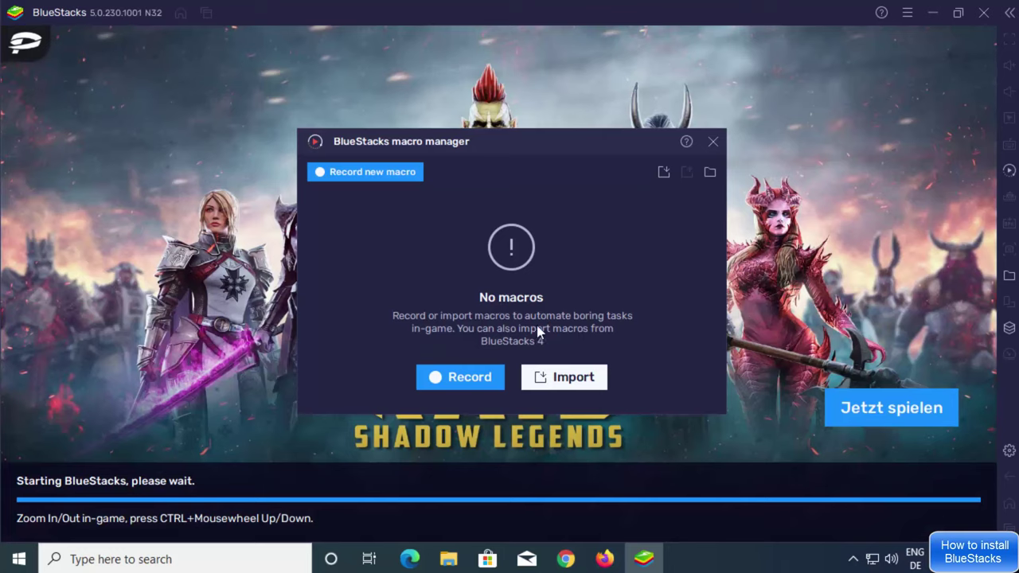
Close the macro manager and wait for the Android home screen with Play Store.
left_click(712, 140)
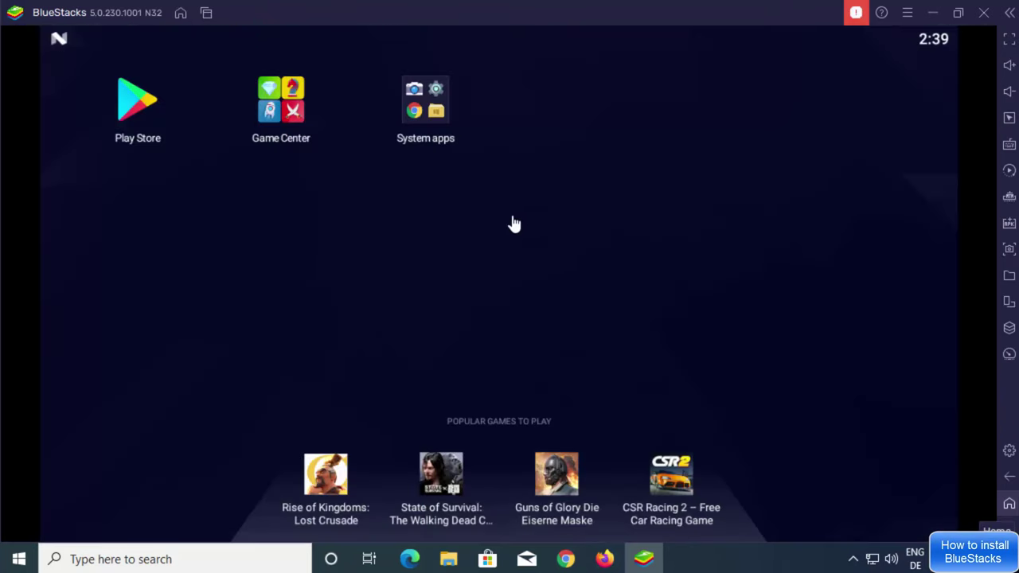